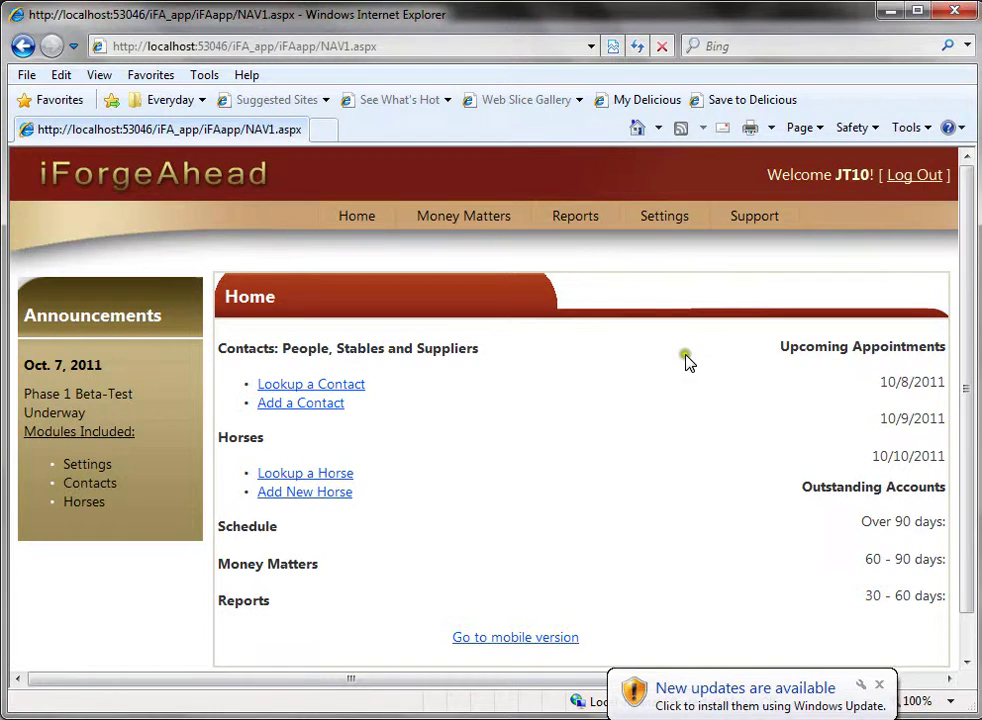
Step: Open the My Business Information page from the settings overview
mouse_move(670, 222)
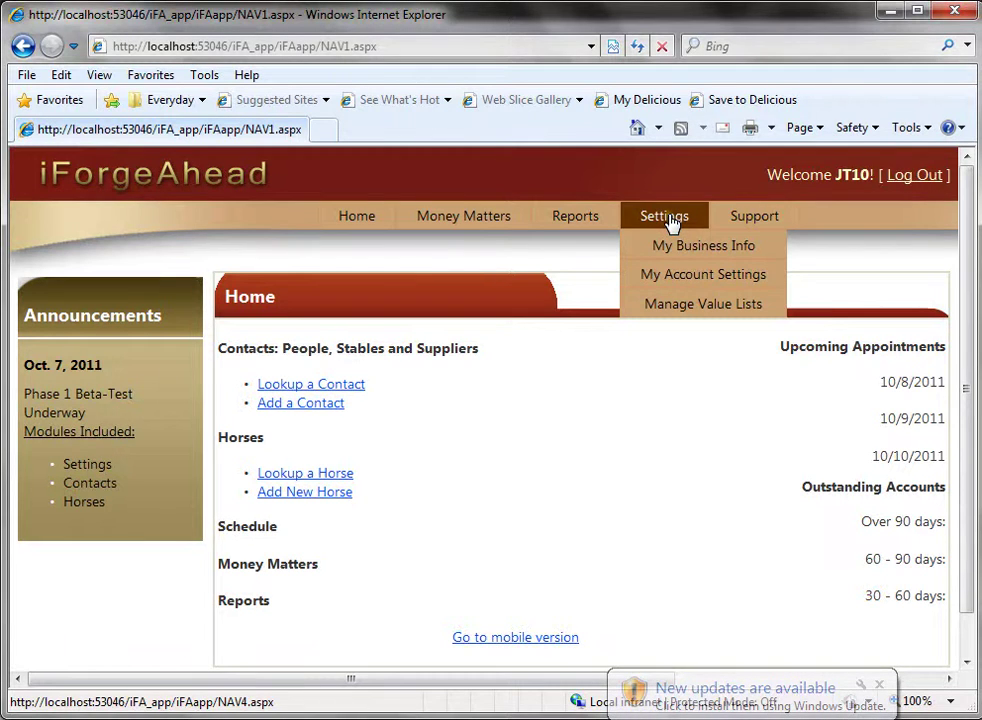
click(670, 222)
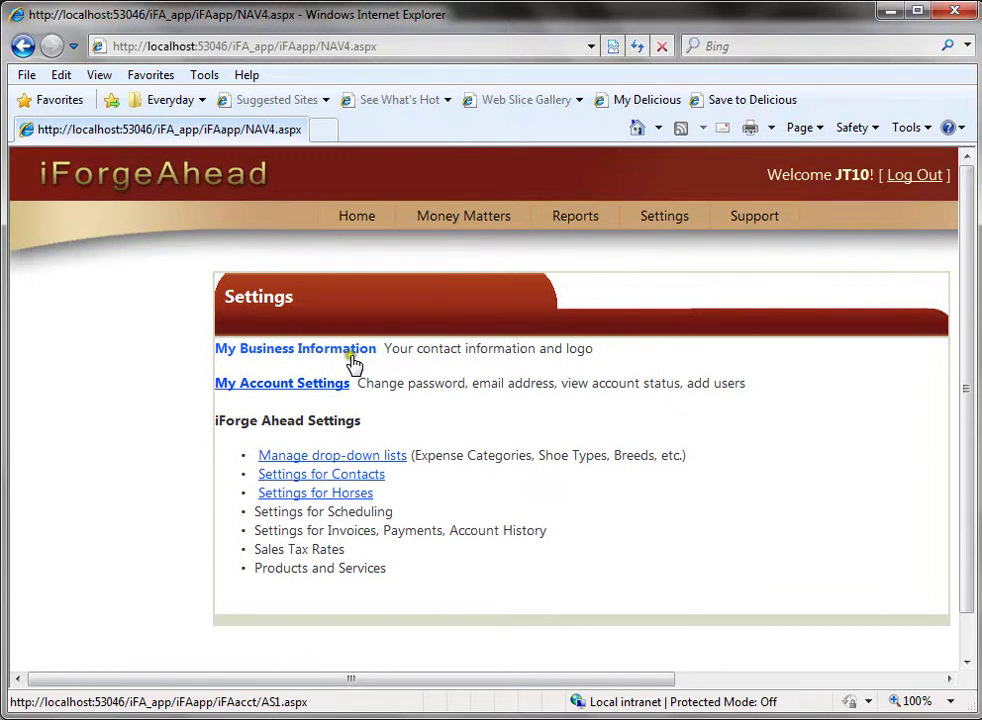
click(316, 354)
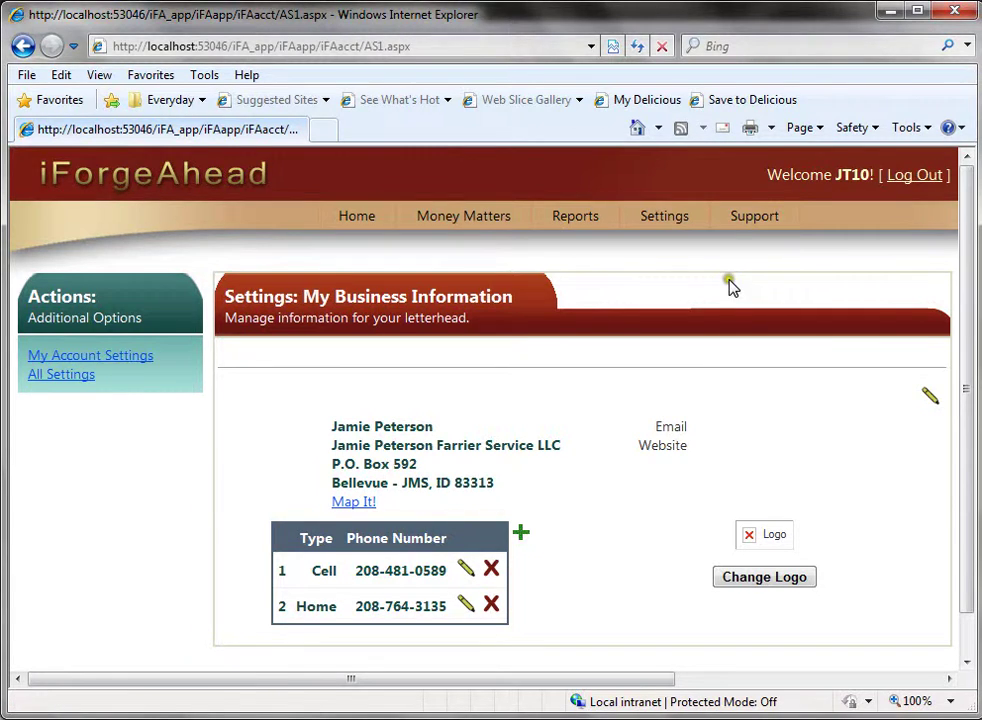
Step: Open My Account Settings and place the cursor in the new email field of the email change form
mouse_move(760, 222)
click(760, 222)
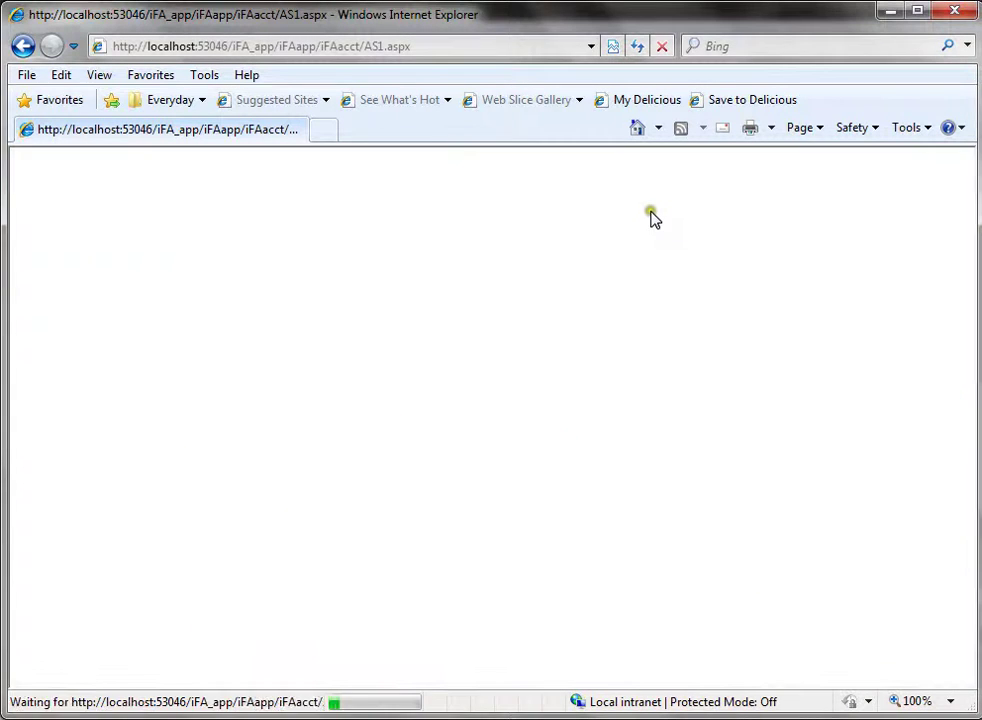
mouse_move(643, 228)
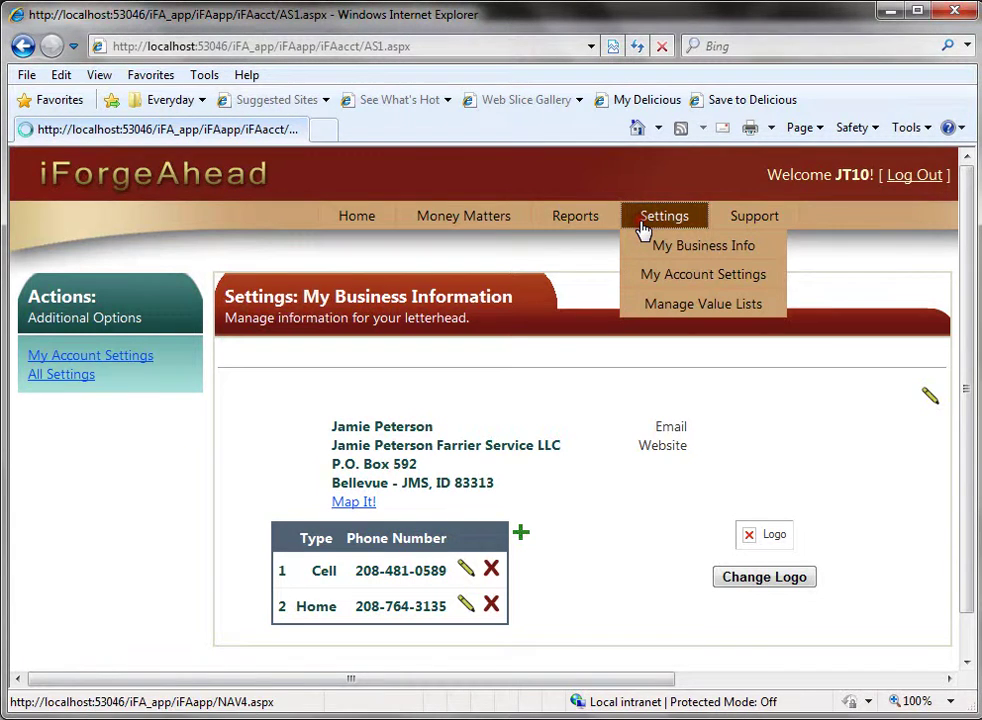
click(643, 228)
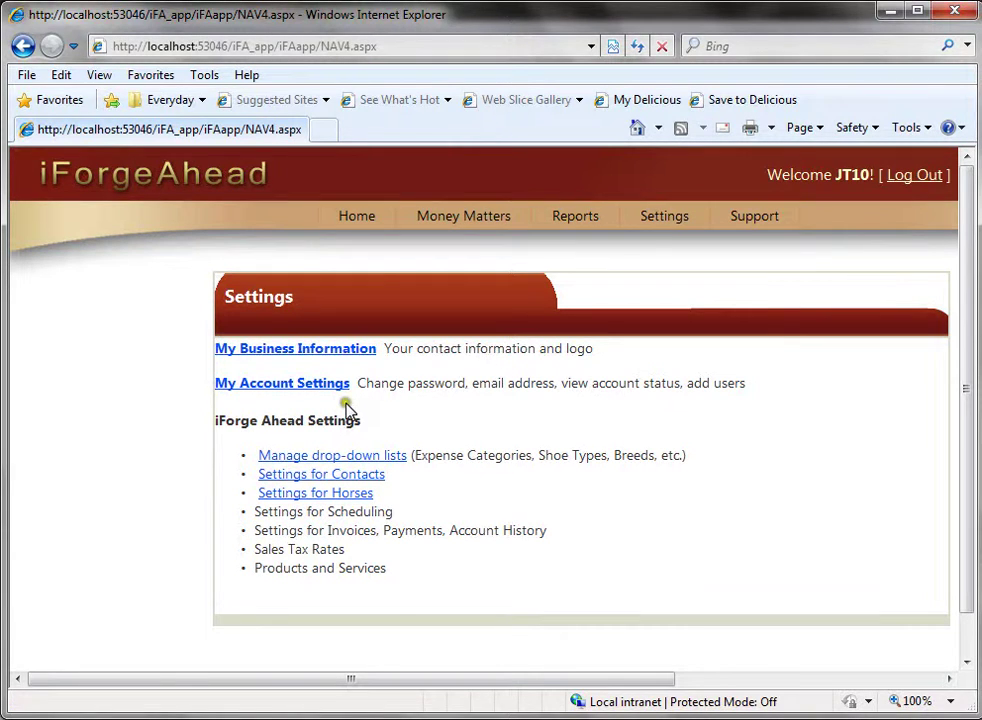
click(313, 385)
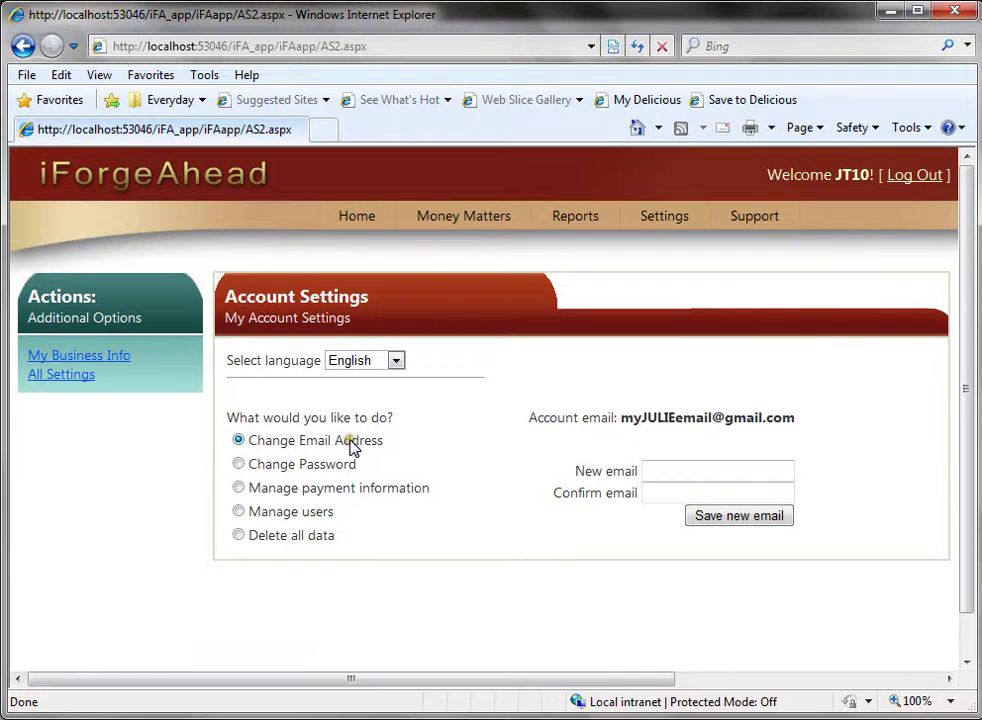
click(666, 472)
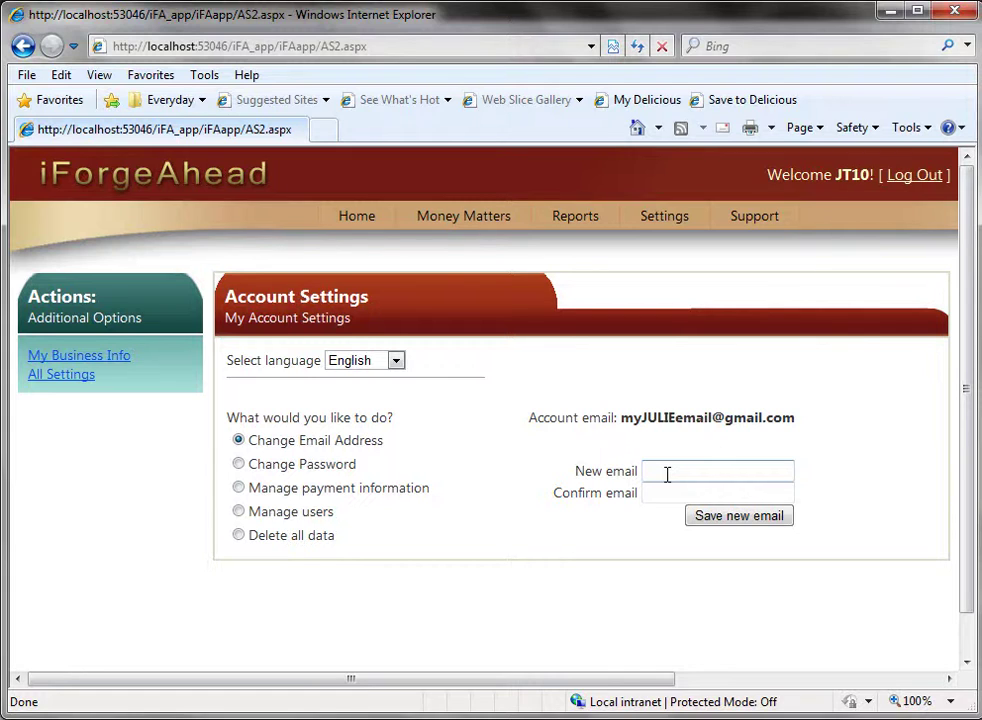
click(668, 472)
click(654, 471)
Step: Examine user management, including the option to add a user, and return to the Change Email Address option
click(240, 512)
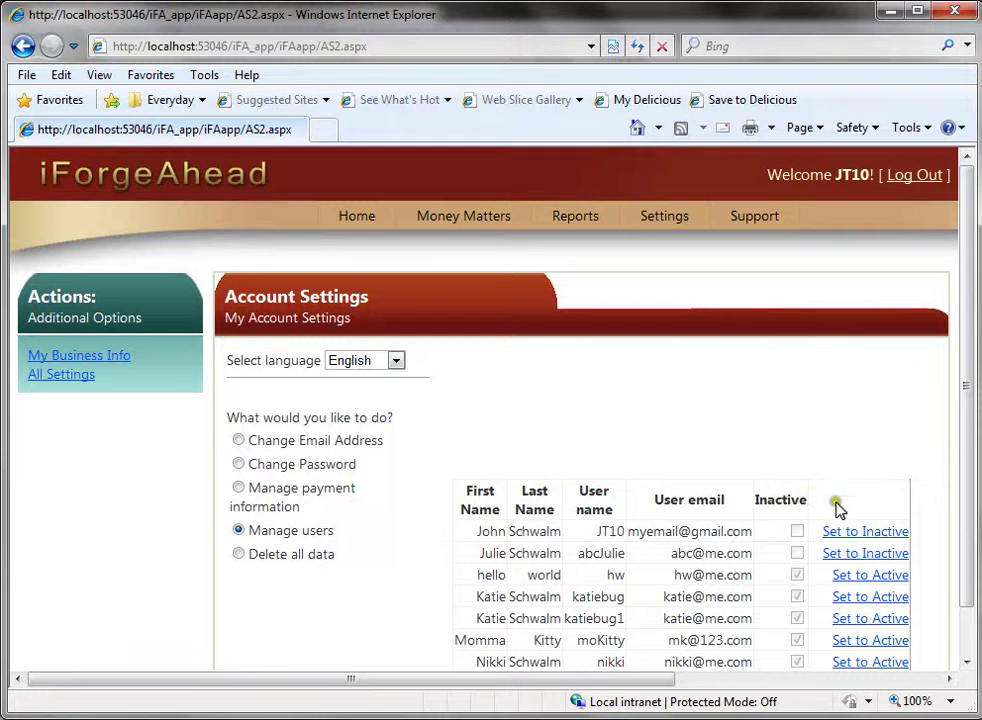
drag(965, 458, 967, 511)
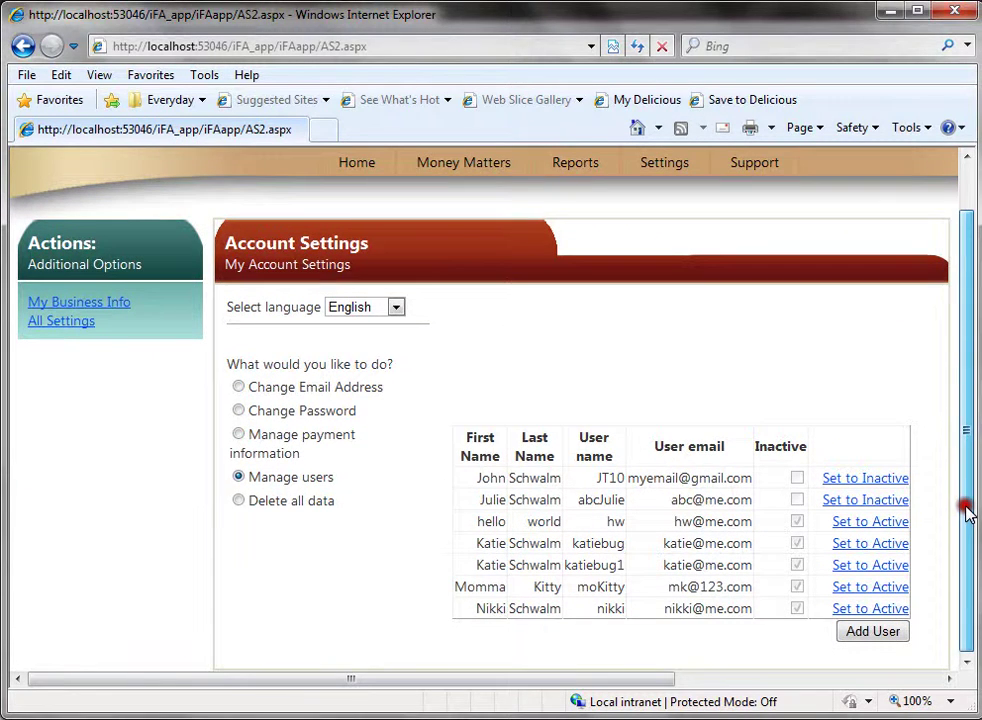
click(888, 638)
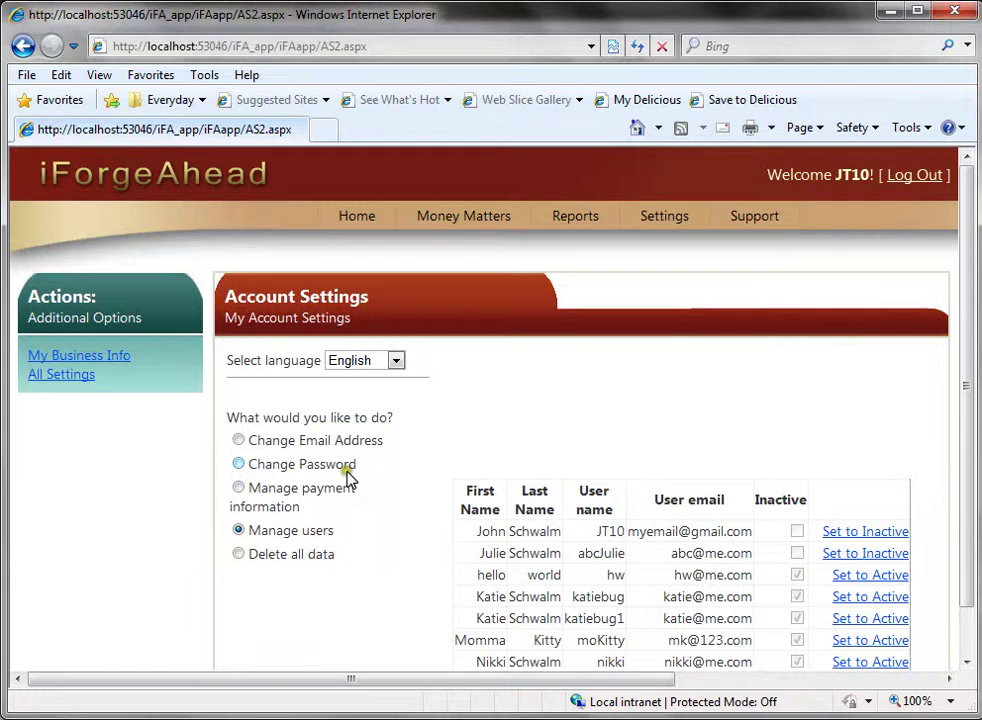
click(243, 443)
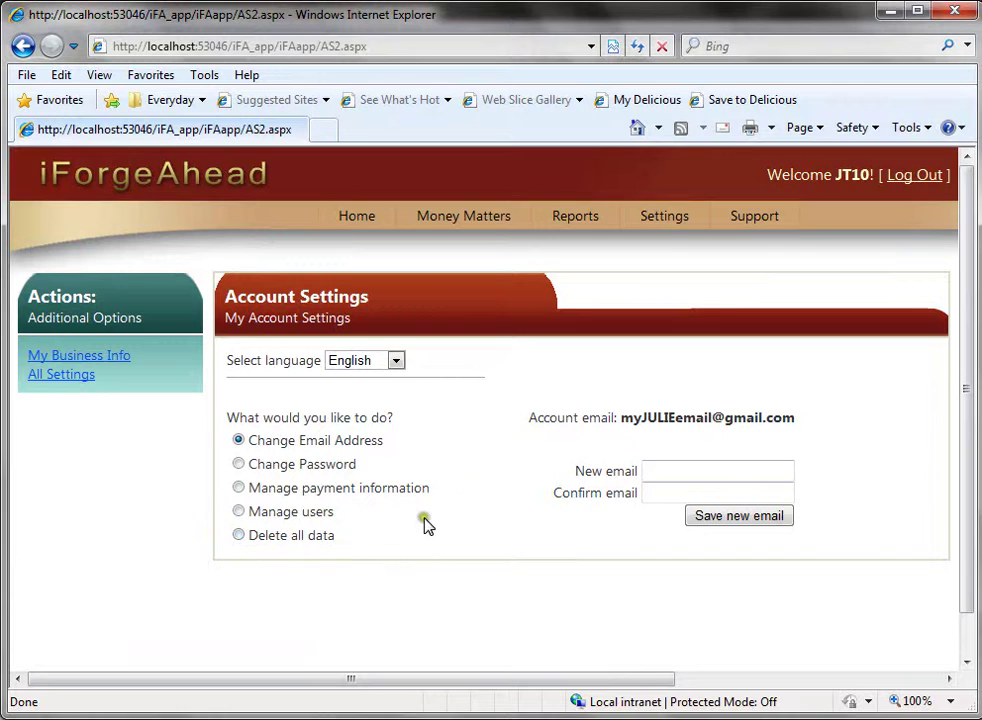
Step: Open the management page for drop-down lists and look through the City values
click(664, 220)
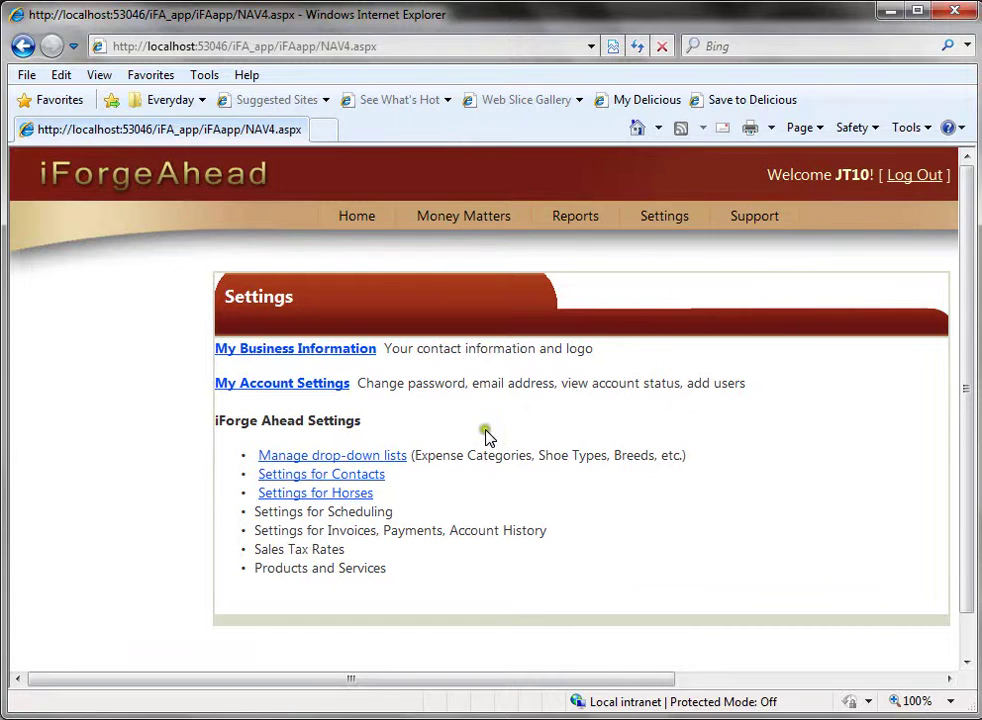
click(378, 456)
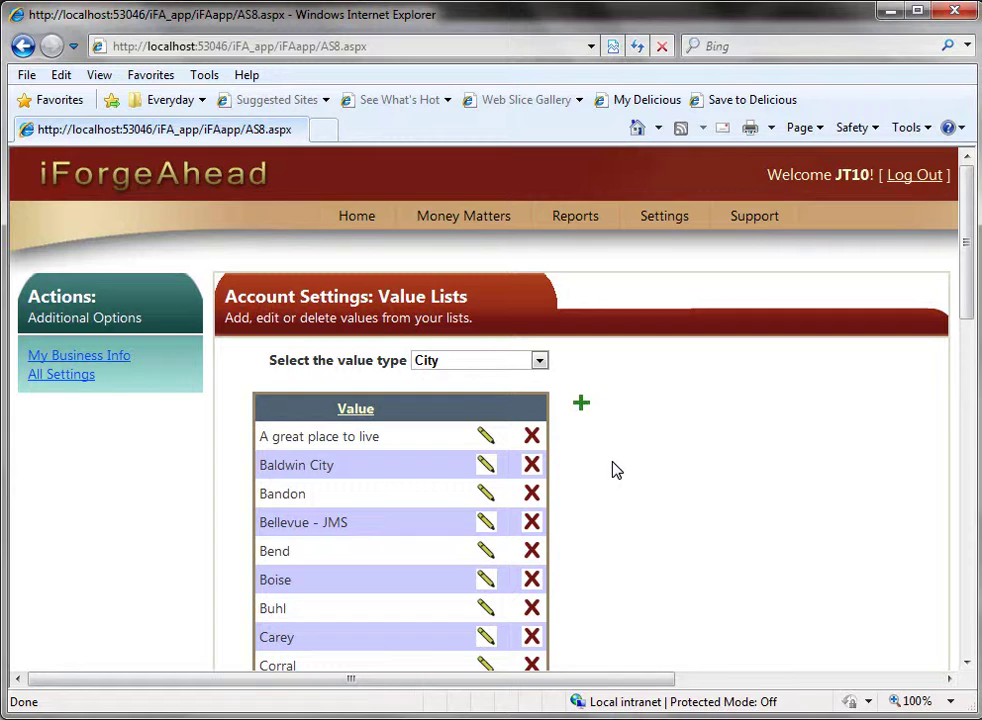
click(612, 462)
click(616, 435)
scroll(616, 443, down, 2)
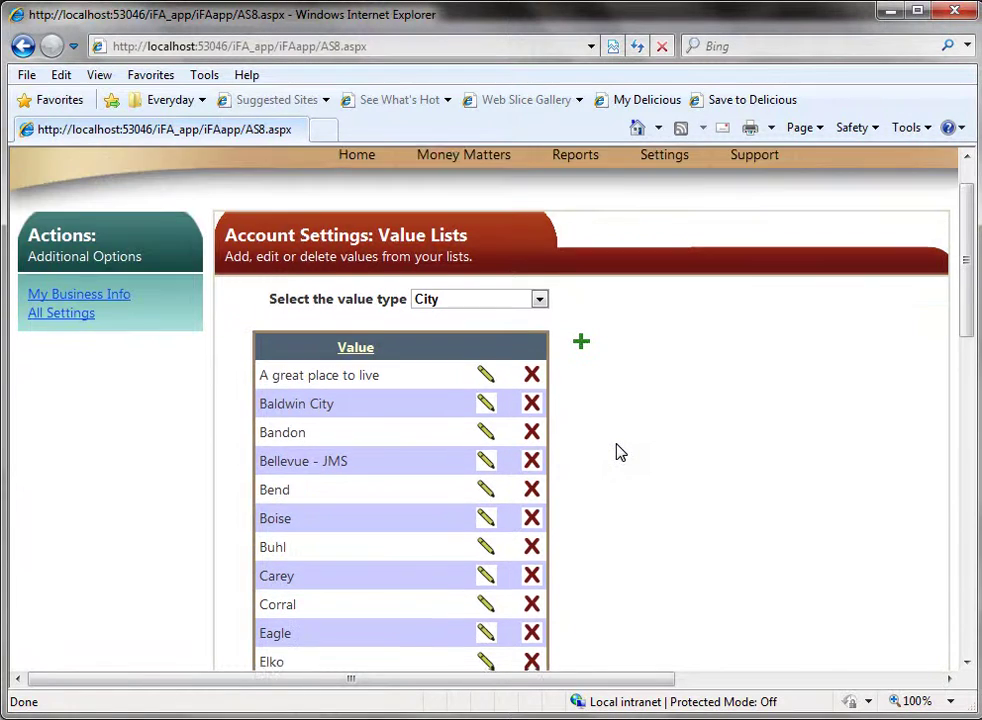
click(615, 441)
Step: Switch the value list to the Region type to view its entries
click(538, 282)
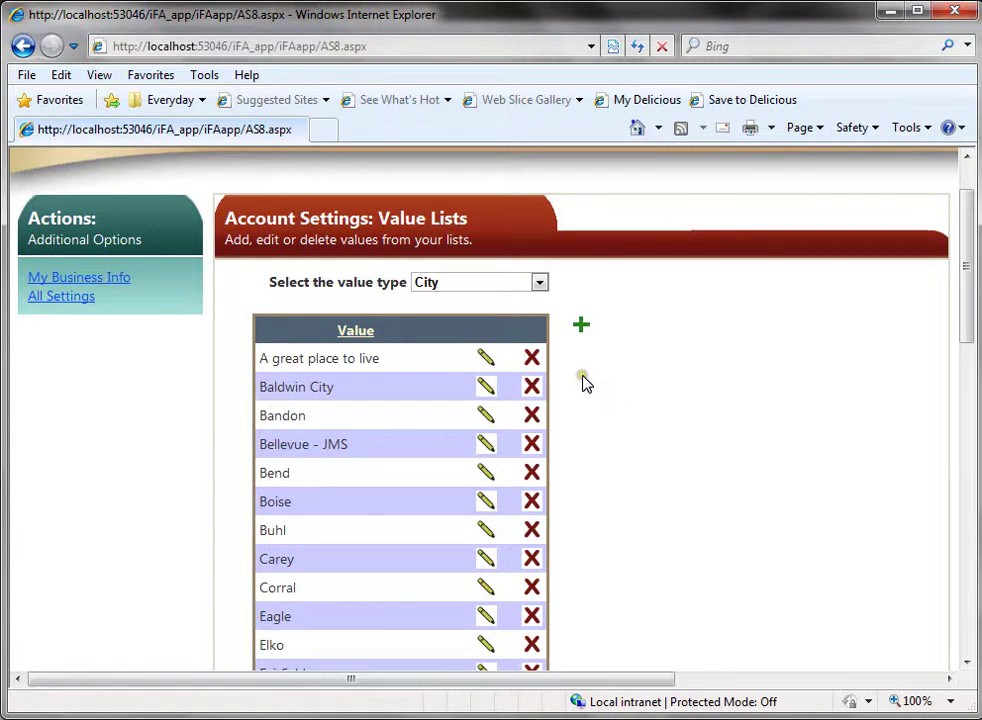
click(539, 284)
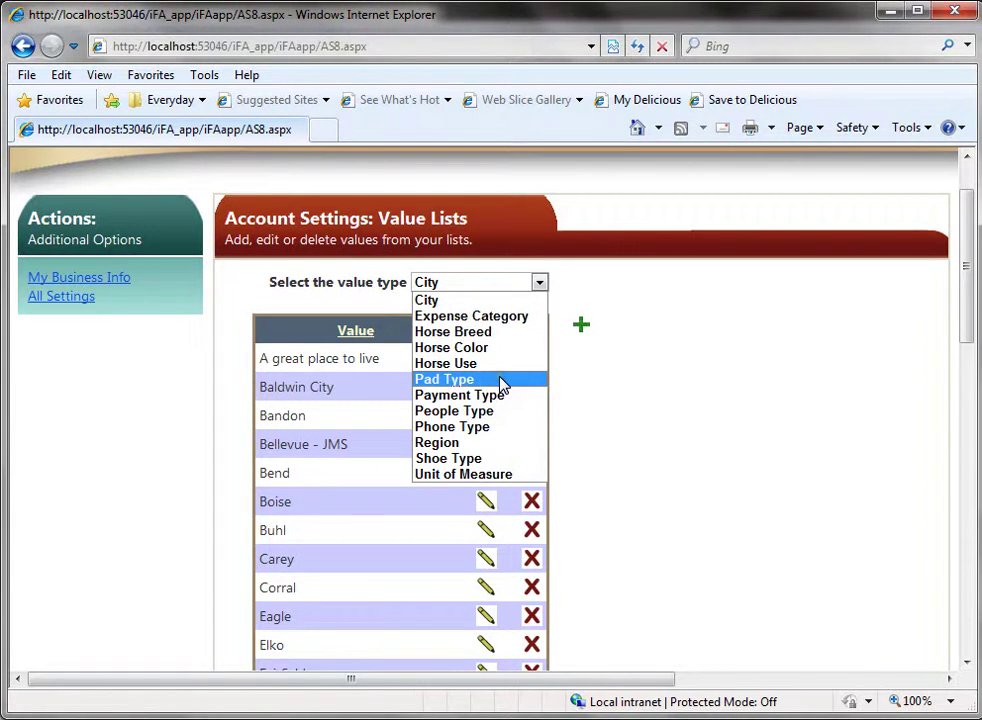
click(495, 445)
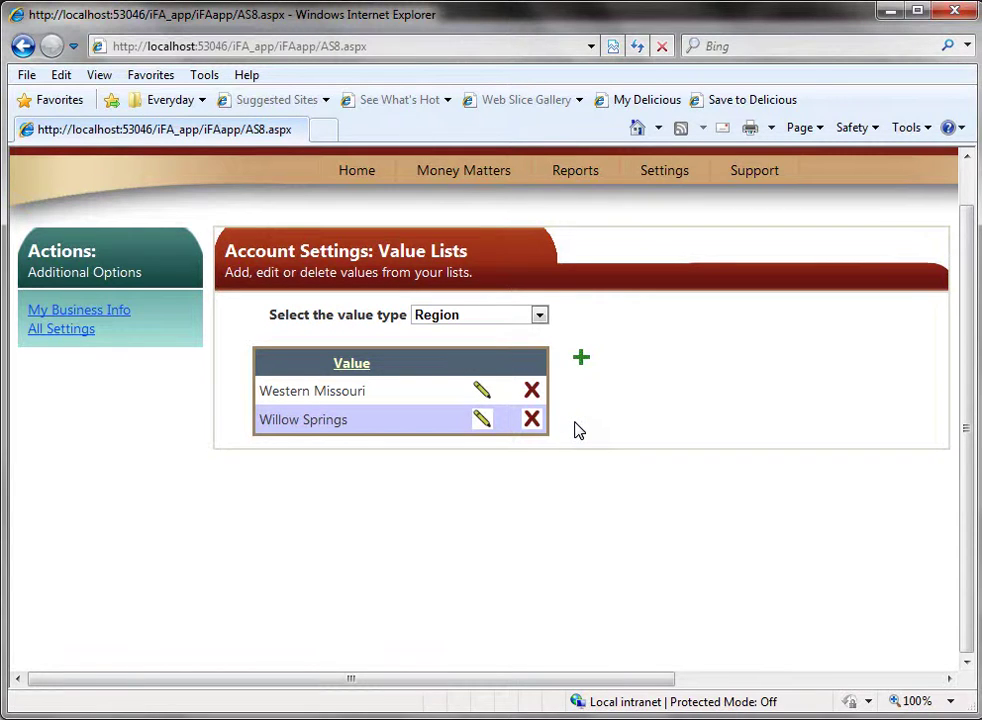
click(704, 371)
Step: Open the settings for contacts and review the options for sorting contact names
mouse_move(662, 175)
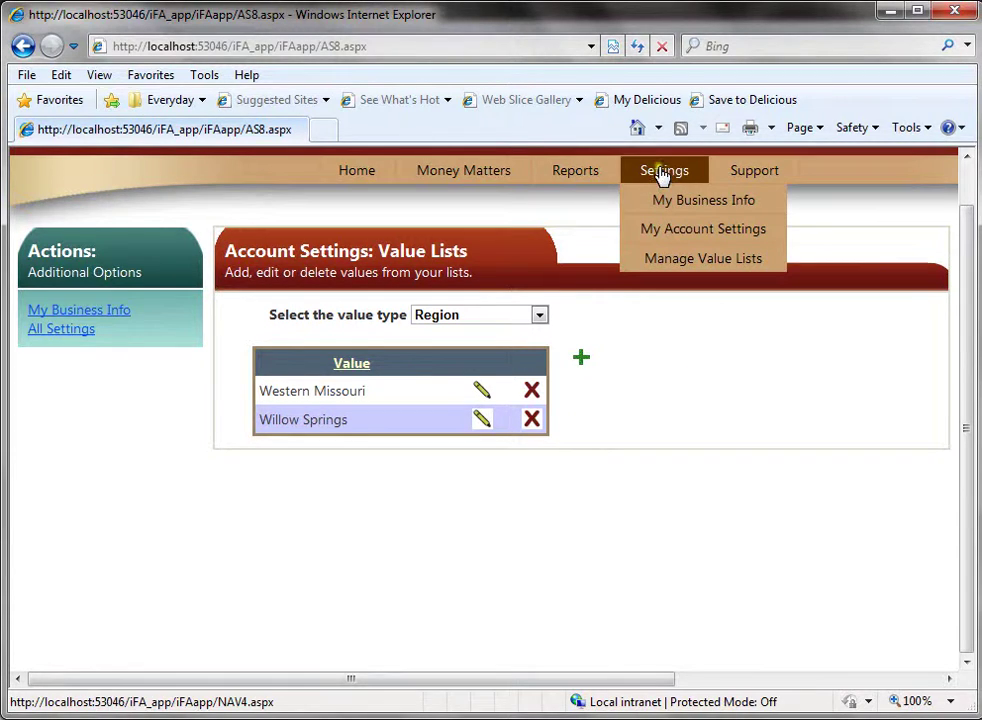
click(662, 175)
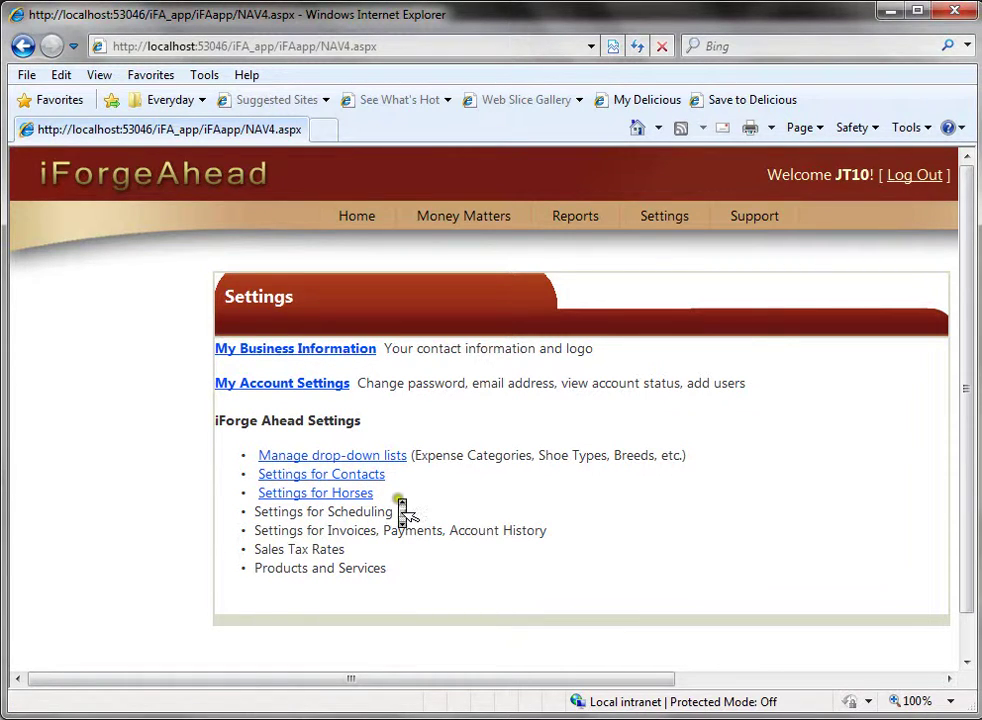
click(368, 476)
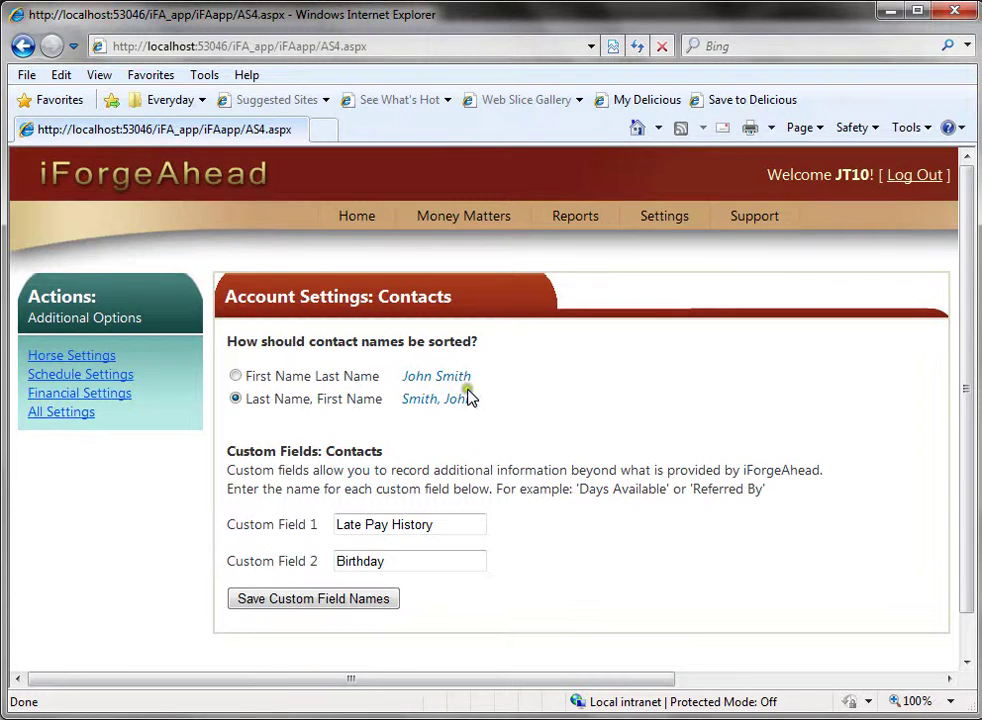
click(382, 399)
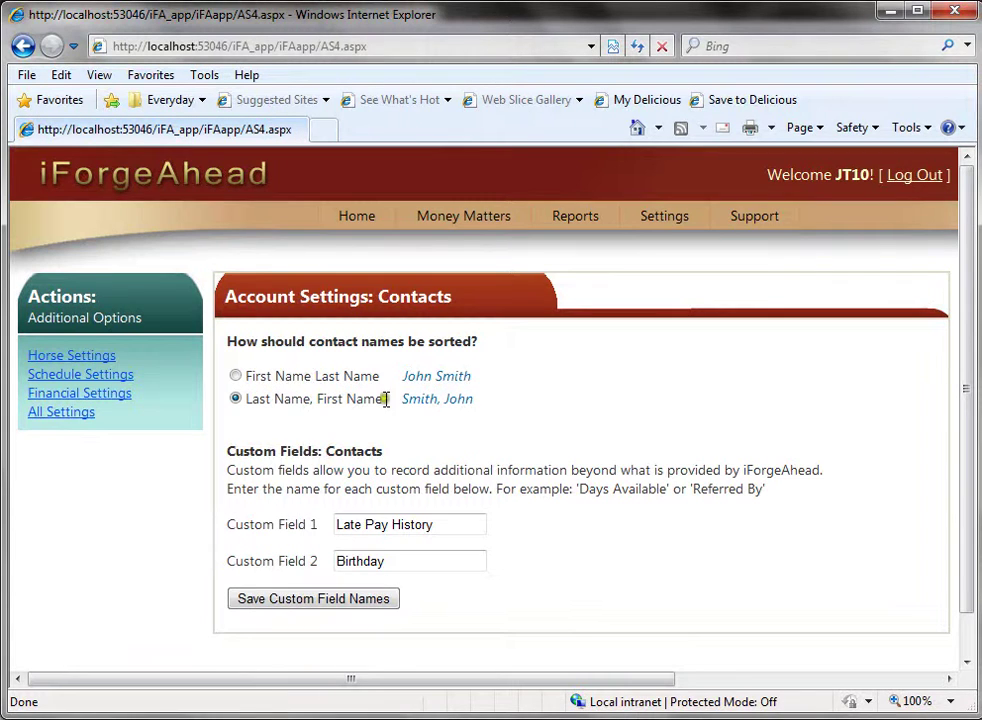
click(352, 421)
click(377, 431)
Step: Review the two contact custom fields, Late Pay History and Birthday, and save the custom field names
click(425, 561)
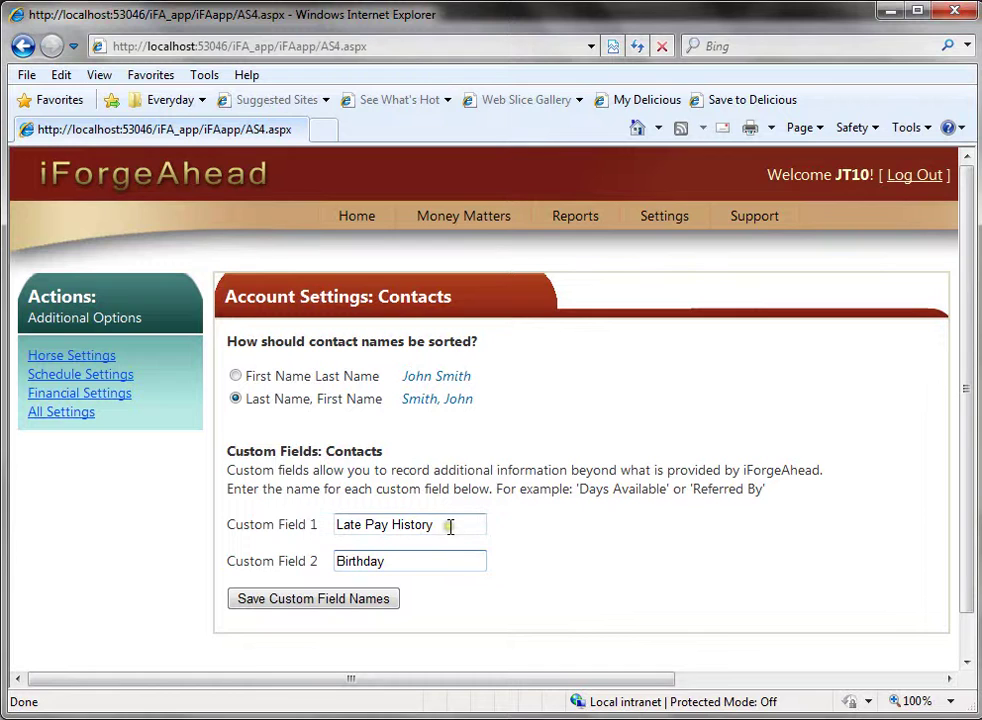
drag(441, 524, 302, 527)
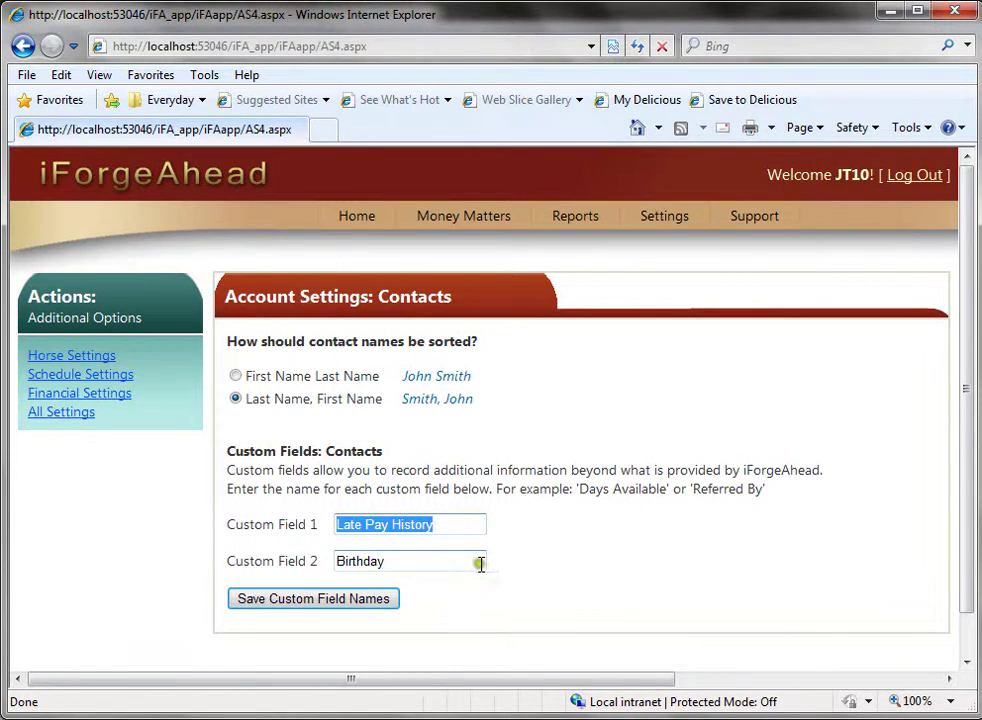
click(528, 569)
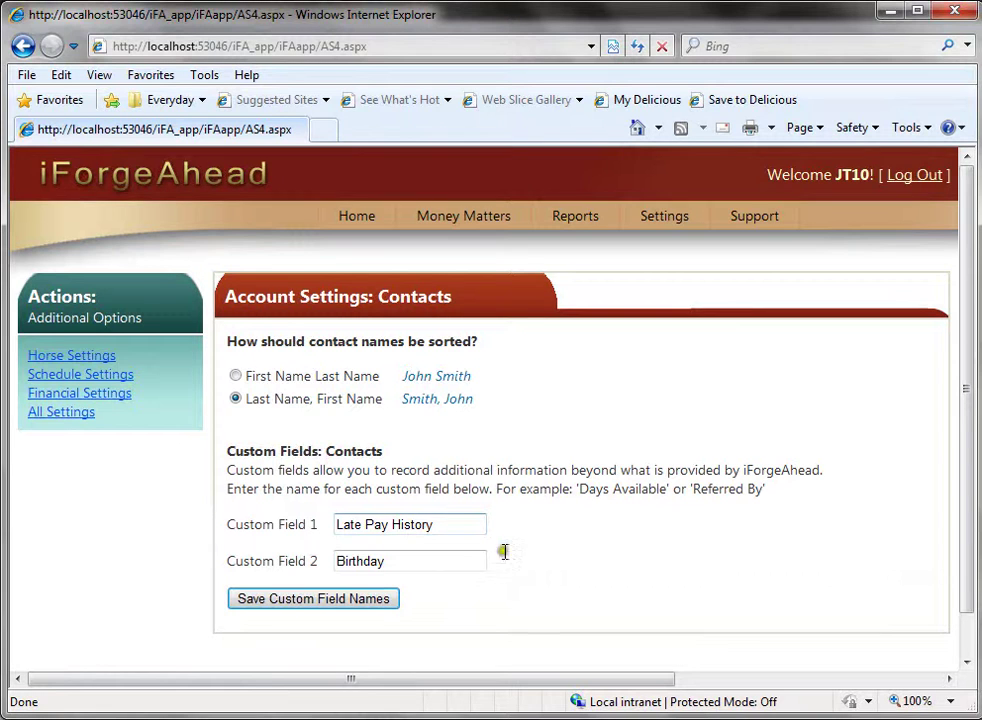
click(348, 605)
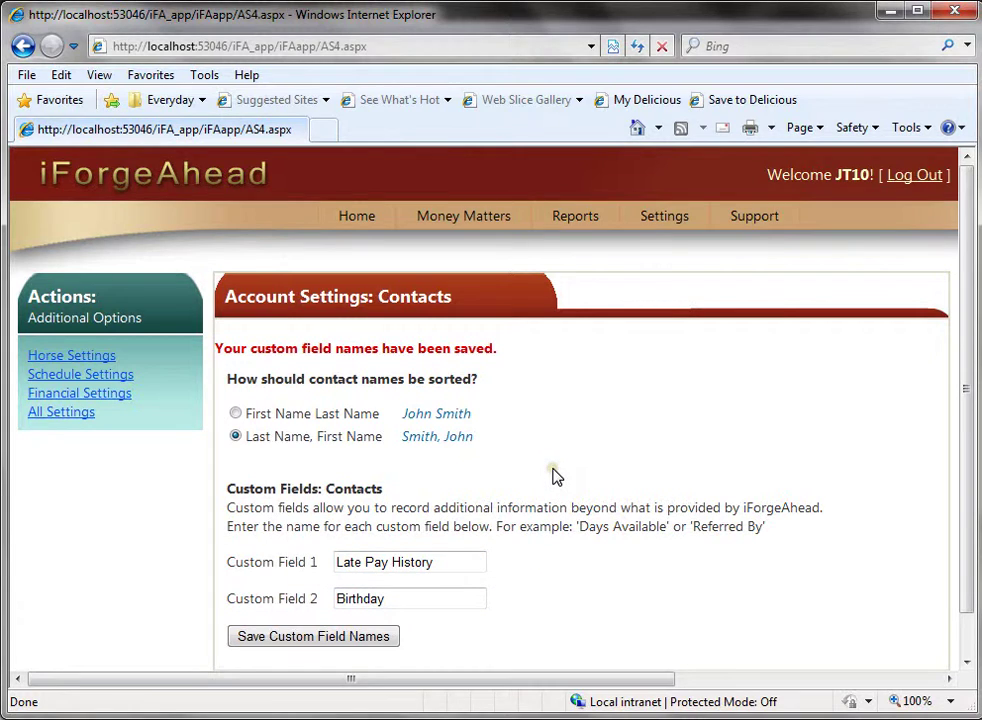
Step: Open the settings for horses and check the choices for default weeks between visits, keeping 6
mouse_move(664, 235)
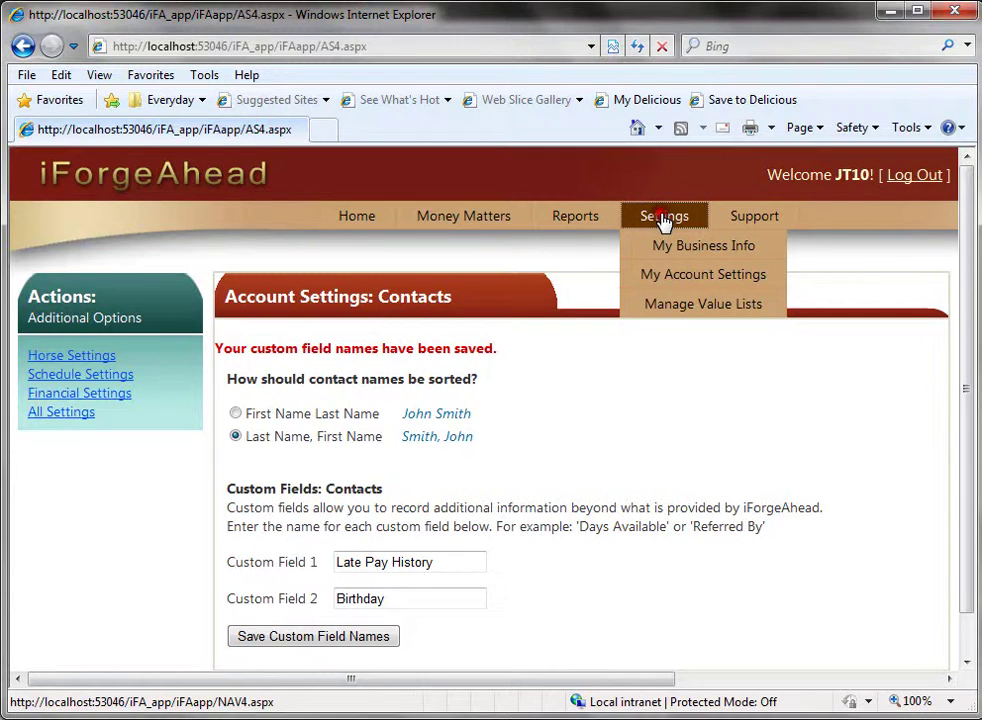
click(662, 220)
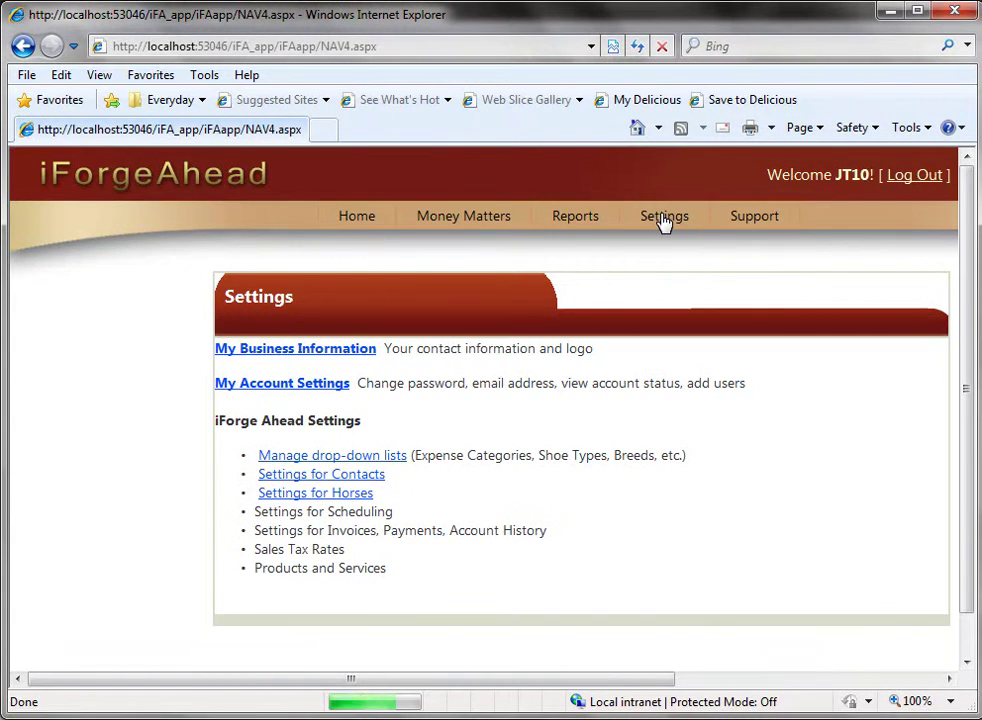
click(332, 496)
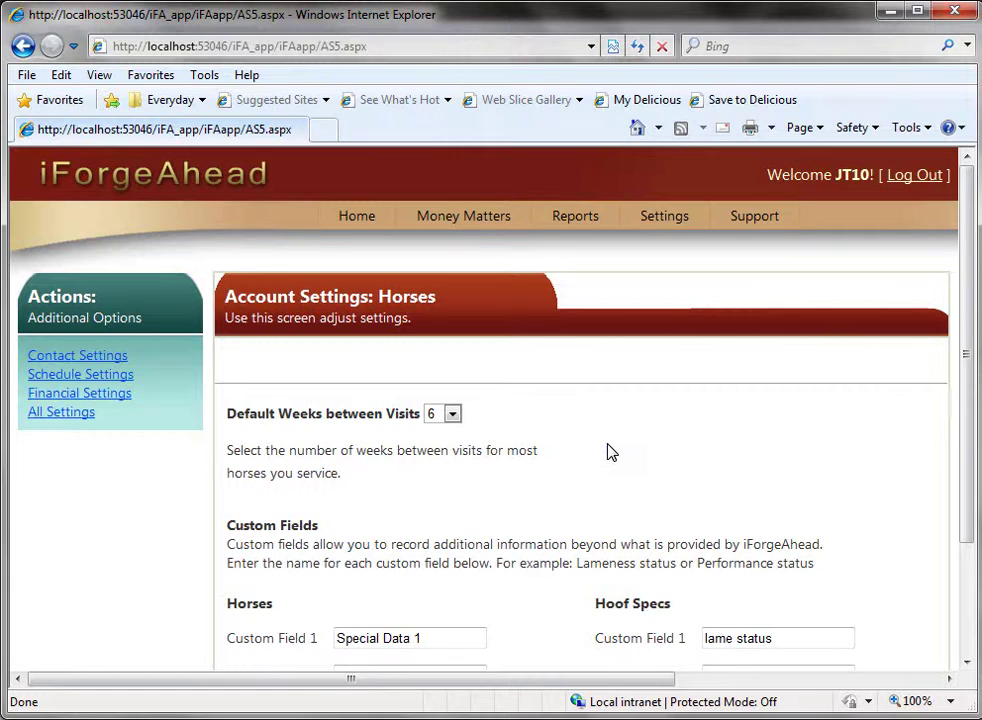
scroll(610, 456, down, 3)
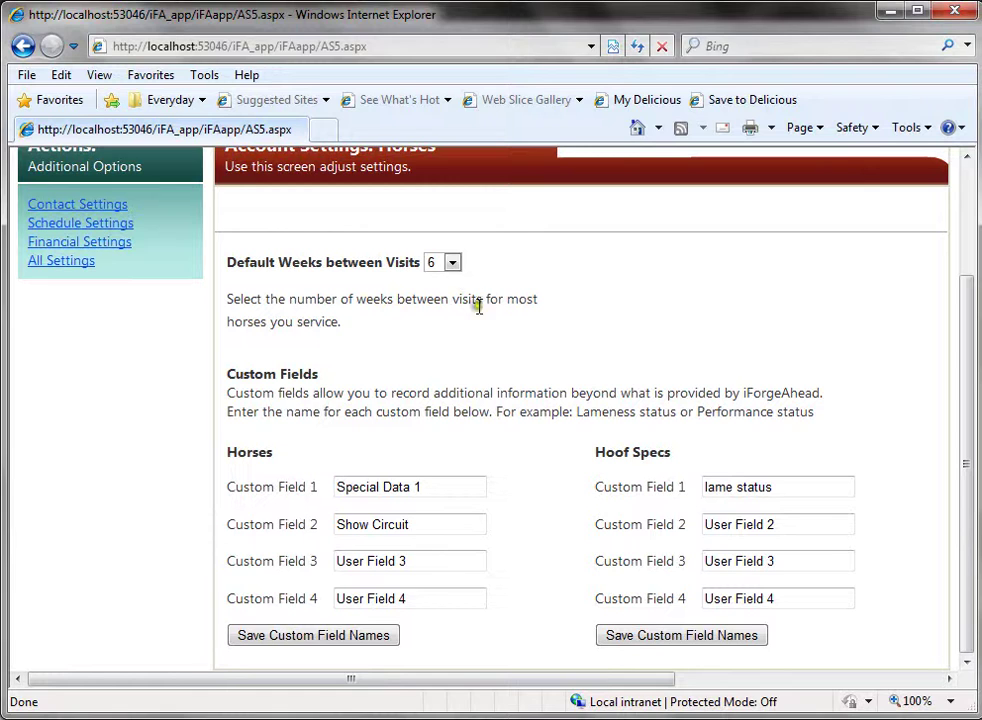
click(452, 262)
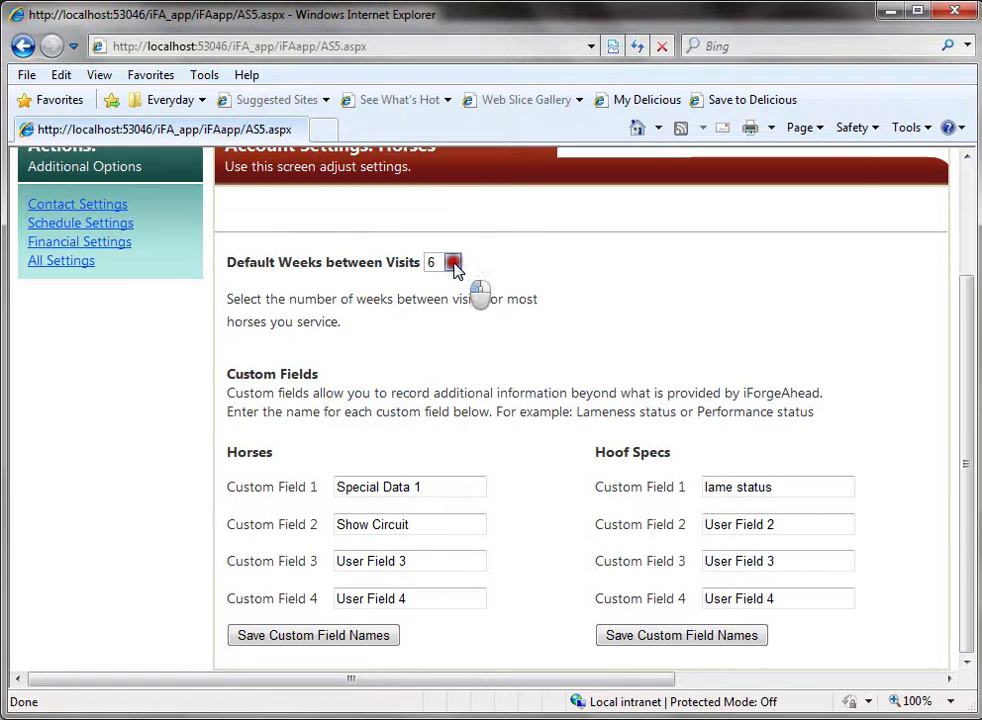
click(523, 268)
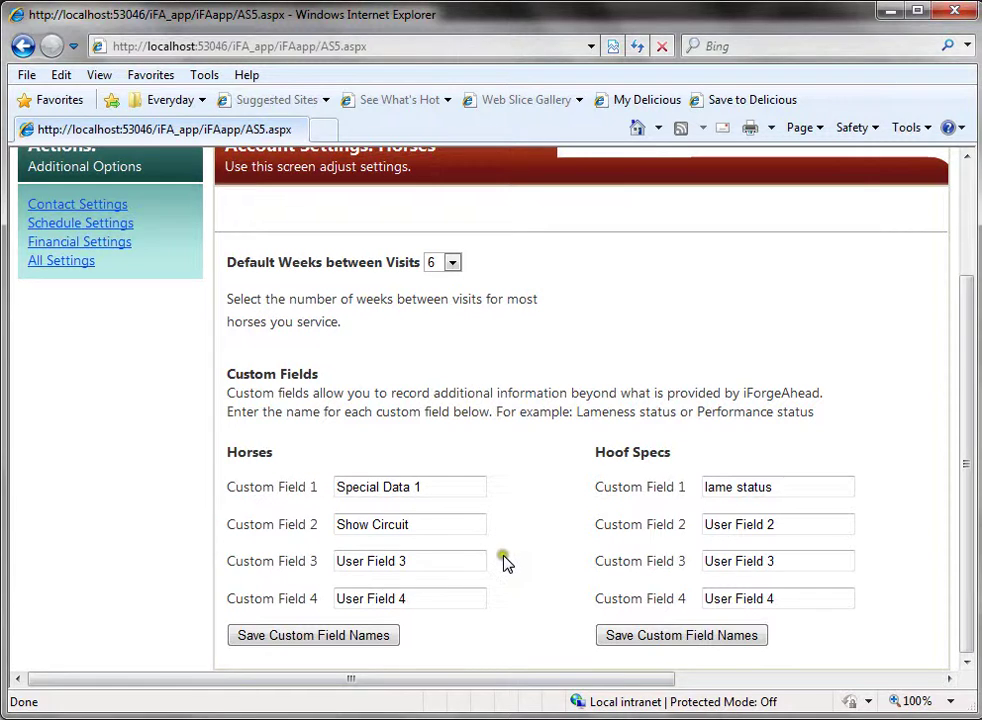
Step: Review the custom field names for horses and hoof specs, focusing on Custom Field 3 for horses
scroll(504, 560, up, 3)
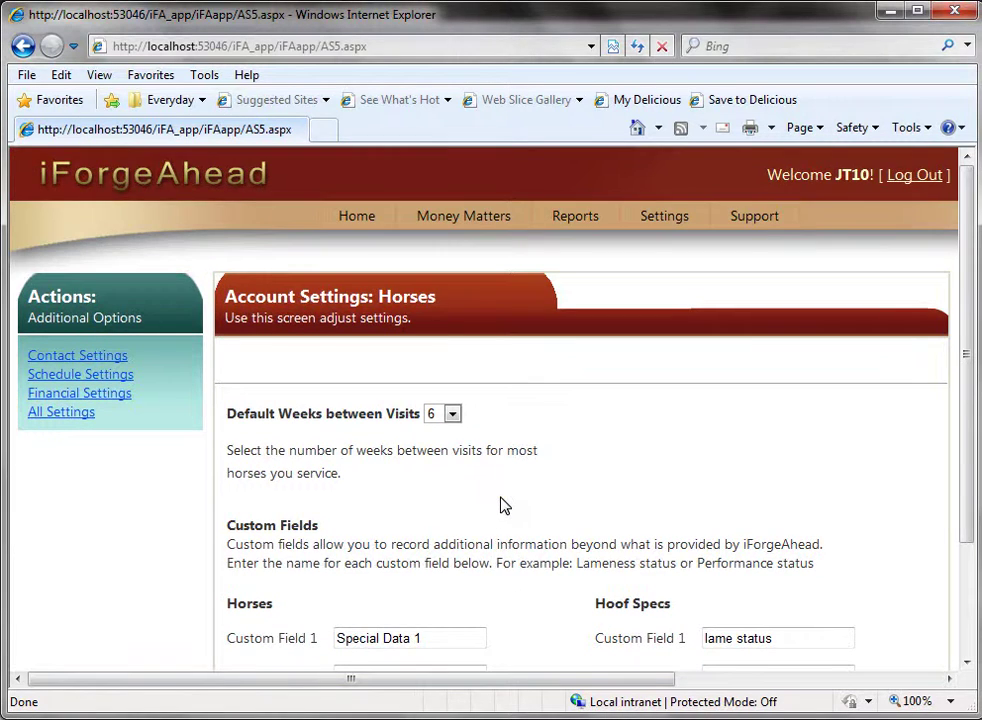
scroll(502, 504, down, 2)
scroll(503, 535, down, 1)
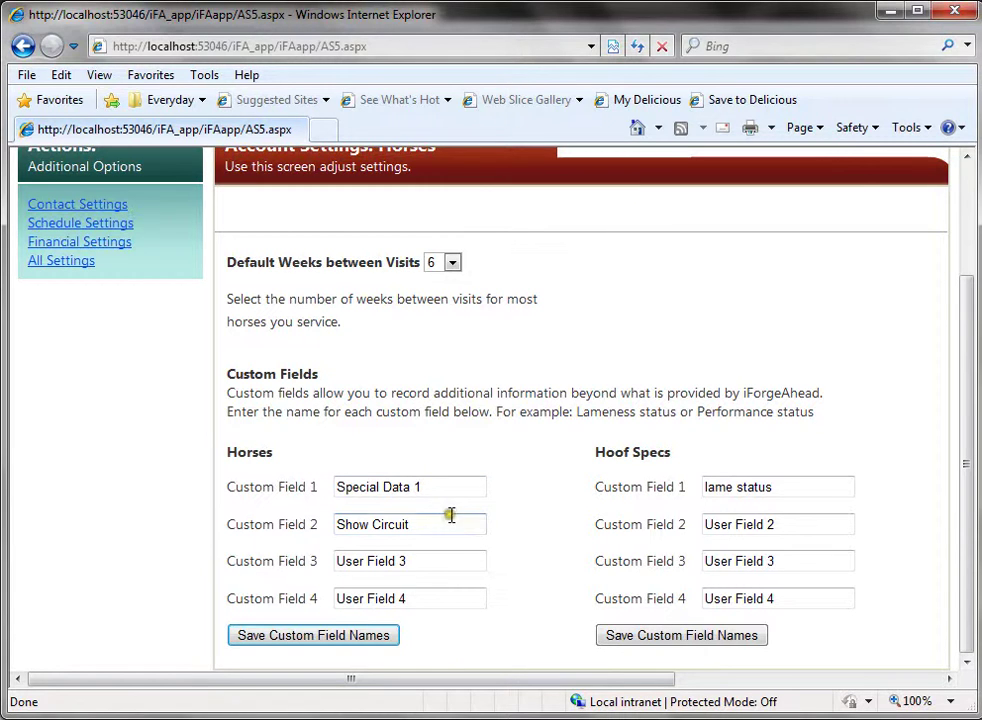
click(448, 557)
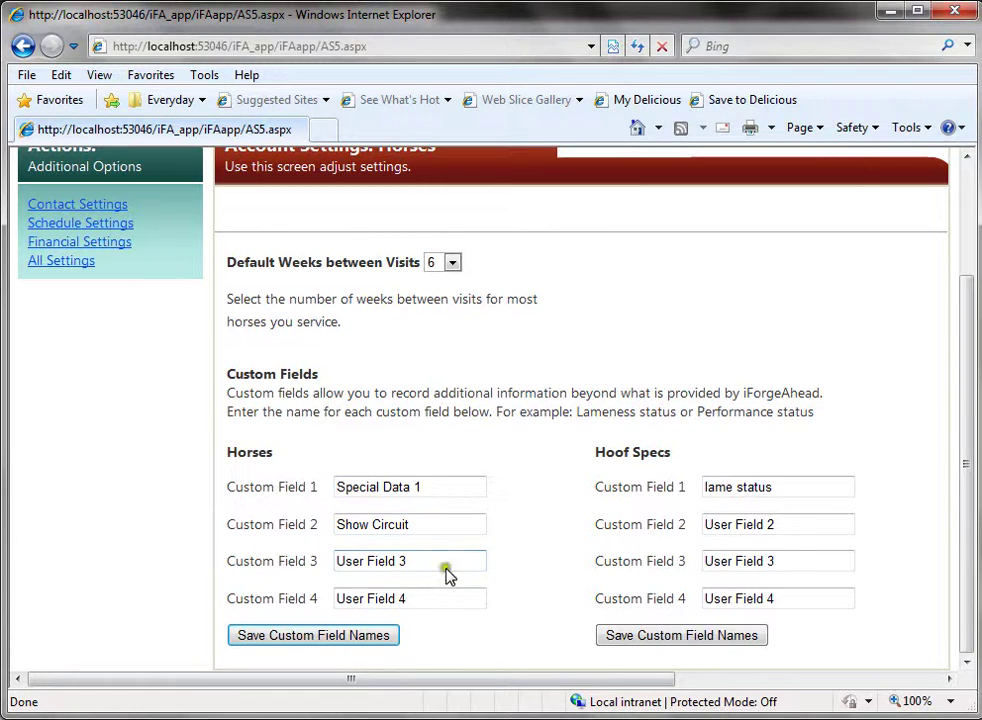
Step: Check Custom Field 4 for horses and the hoof specs custom fields, and save the custom field names for both groups
click(445, 593)
click(808, 487)
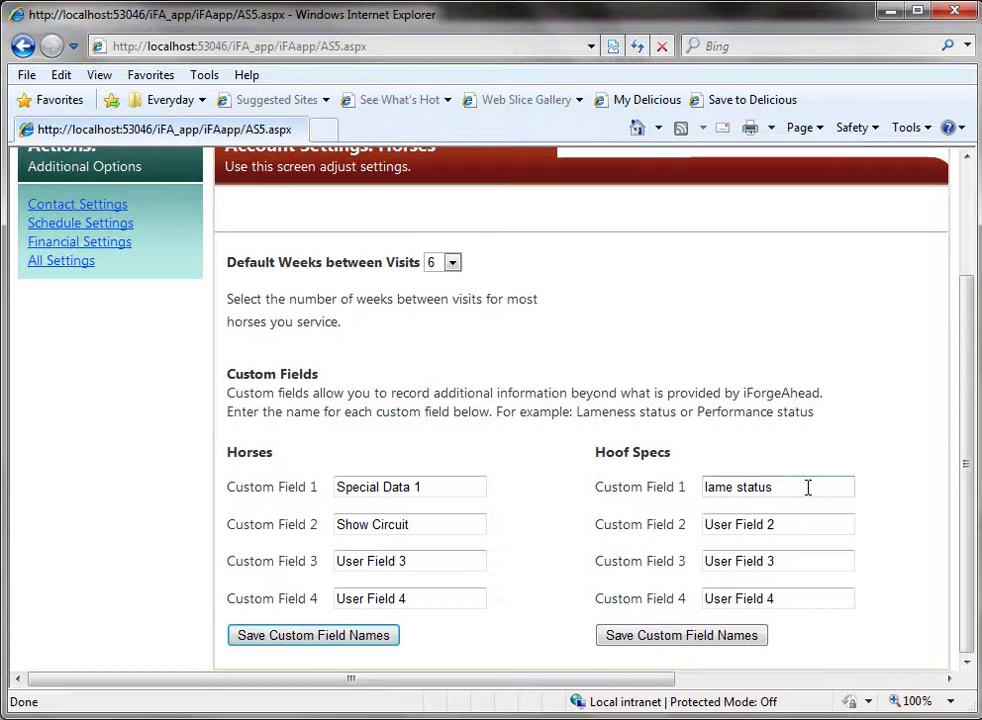
click(809, 524)
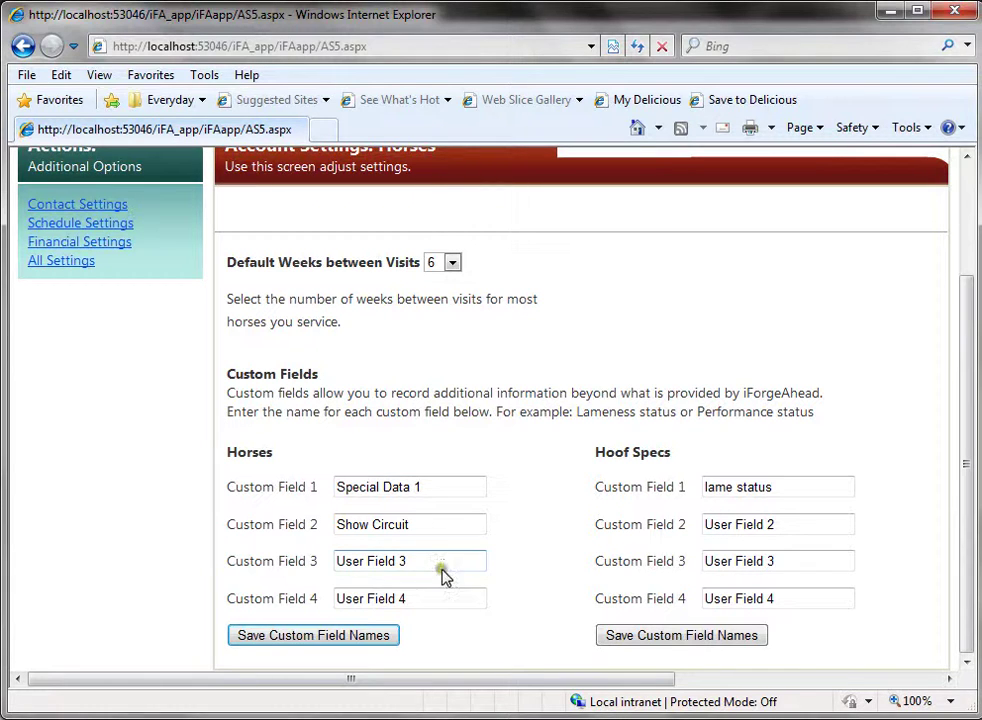
click(357, 636)
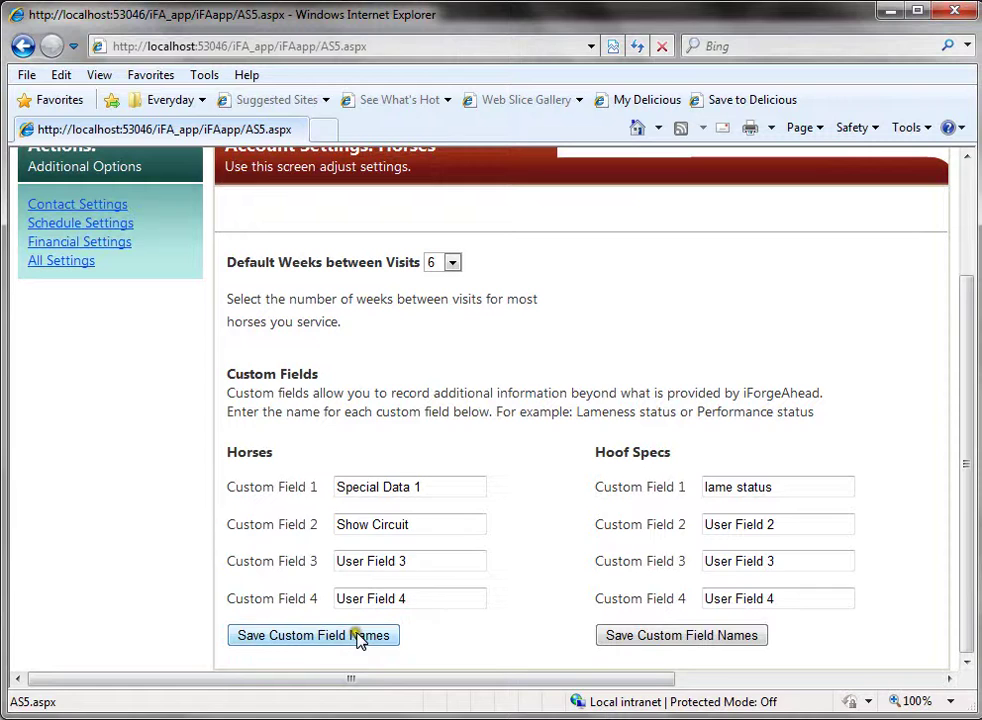
click(745, 527)
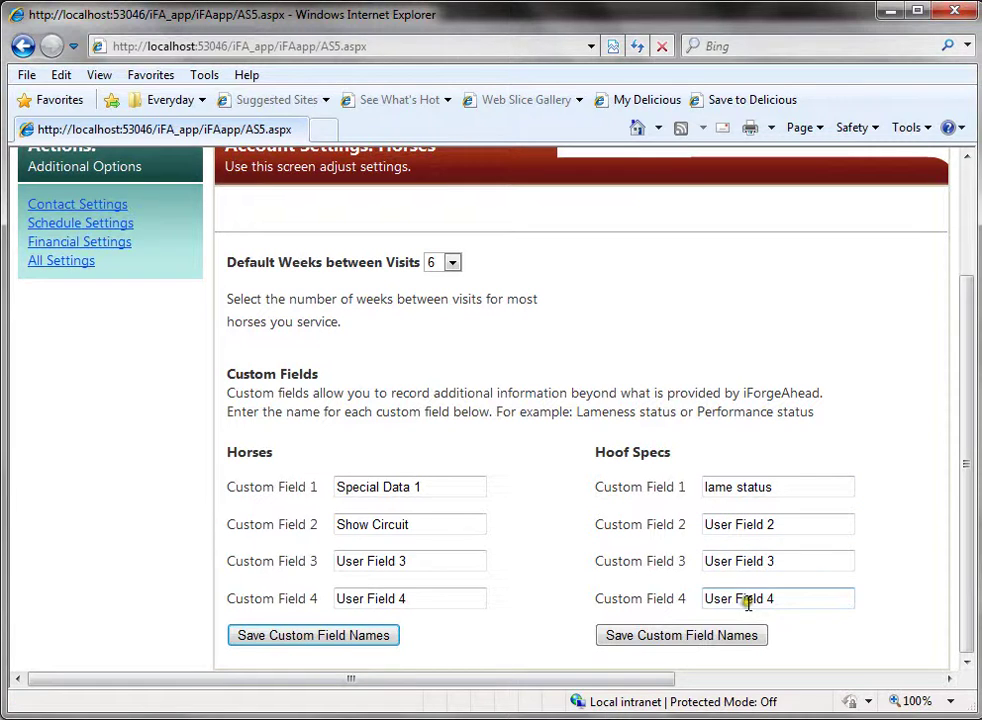
click(660, 645)
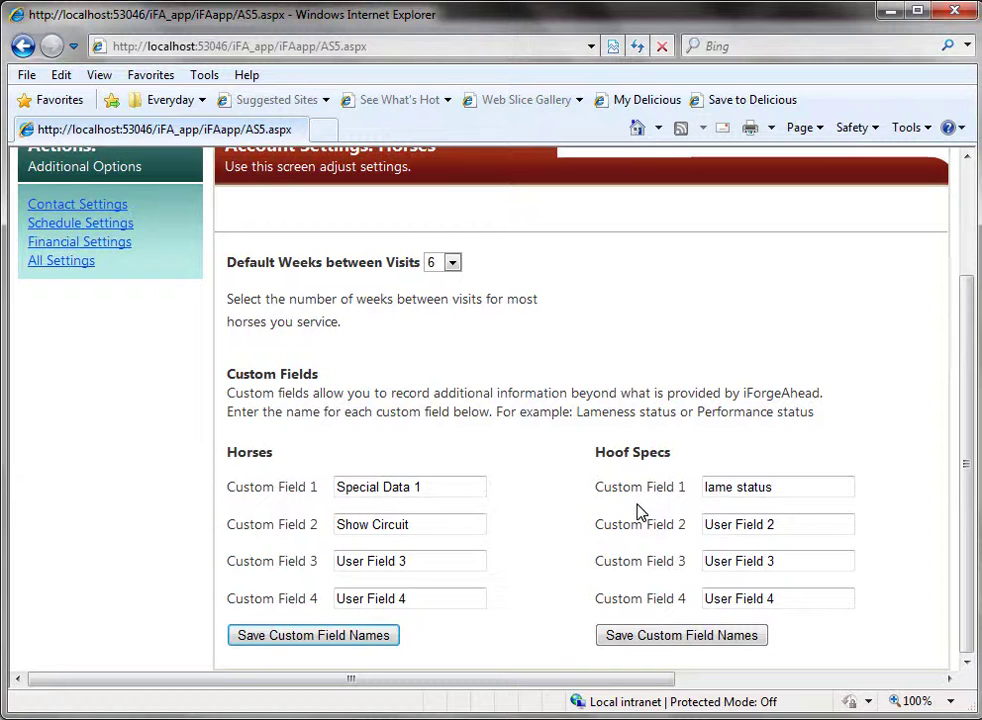
Step: Go over the custom field names for horses once more and return to the main Settings page
click(434, 527)
click(436, 487)
click(411, 522)
click(425, 603)
click(522, 548)
scroll(525, 544, up, 2)
scroll(522, 544, up, 2)
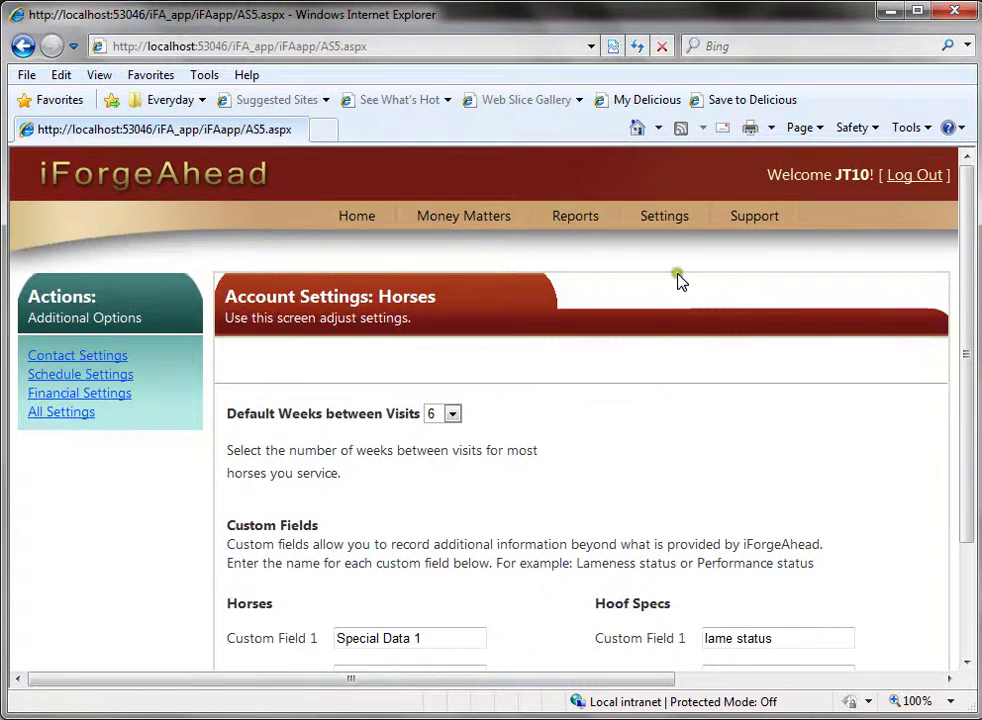
click(663, 217)
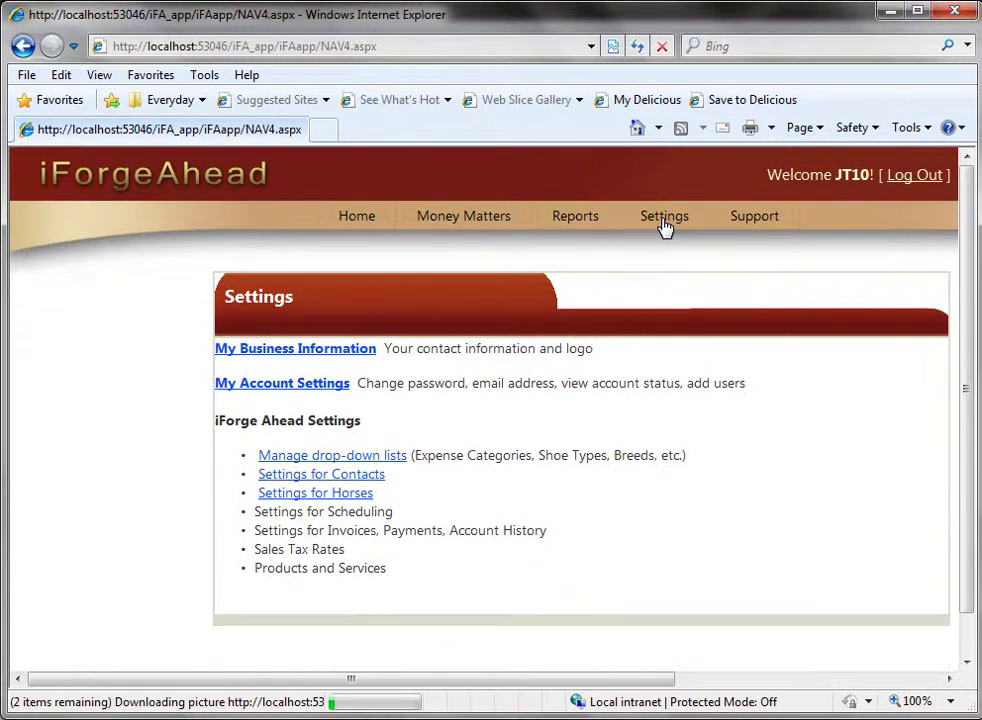